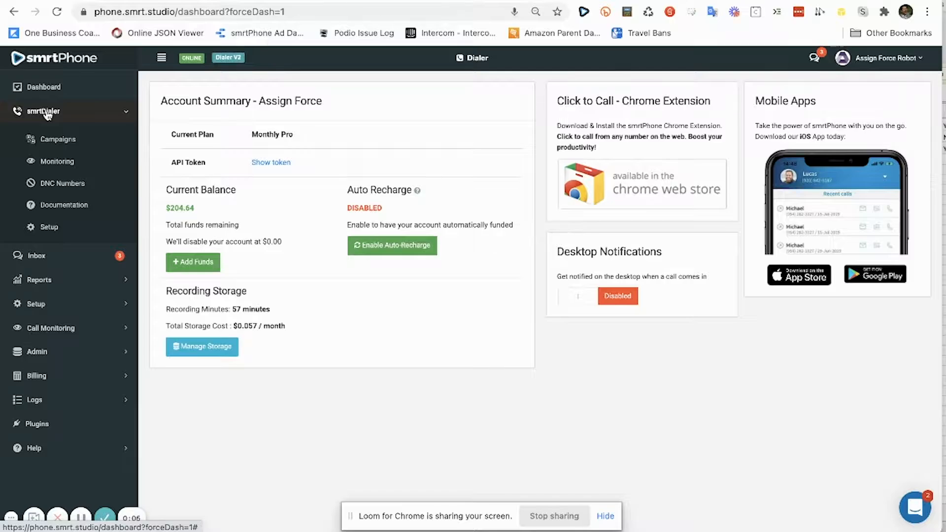
Start a new smrtDialer campaign titled "Philly C List Cold Calling Demo" with the details "This is for our demo"
click(53, 140)
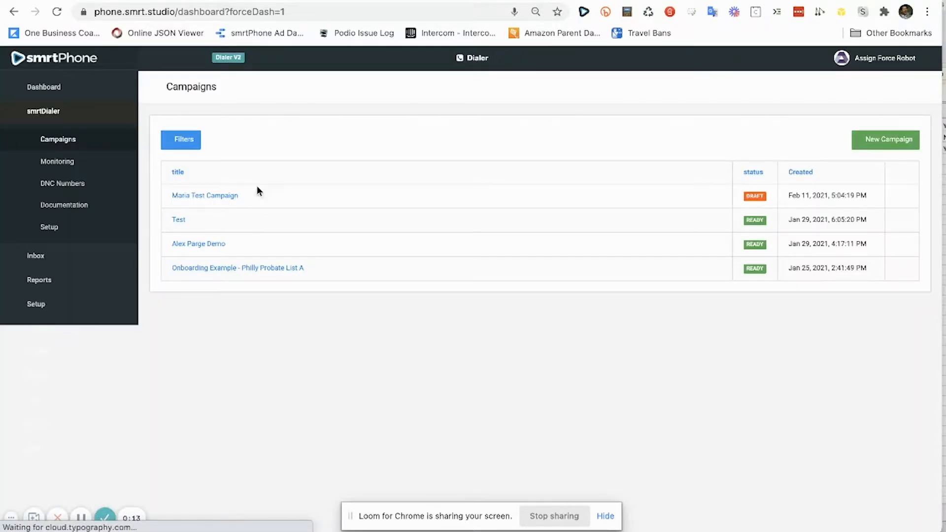
click(873, 143)
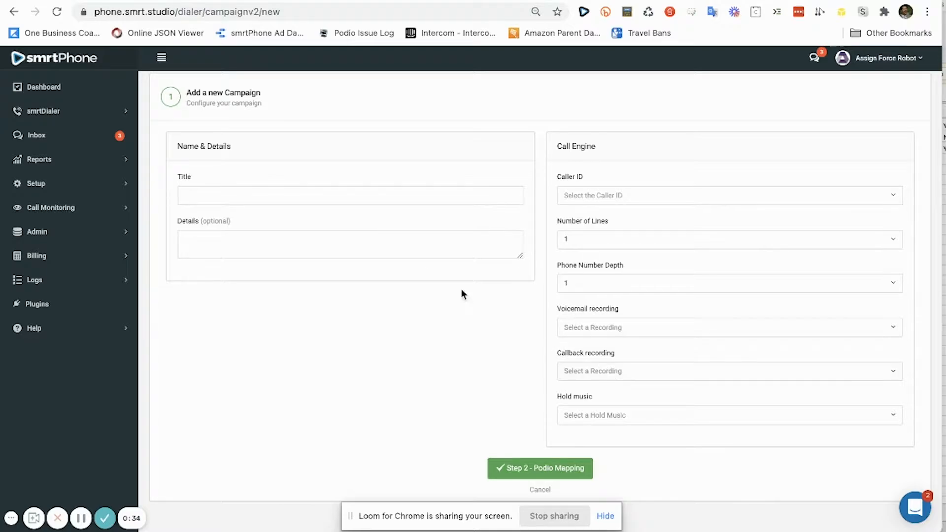
click(370, 196)
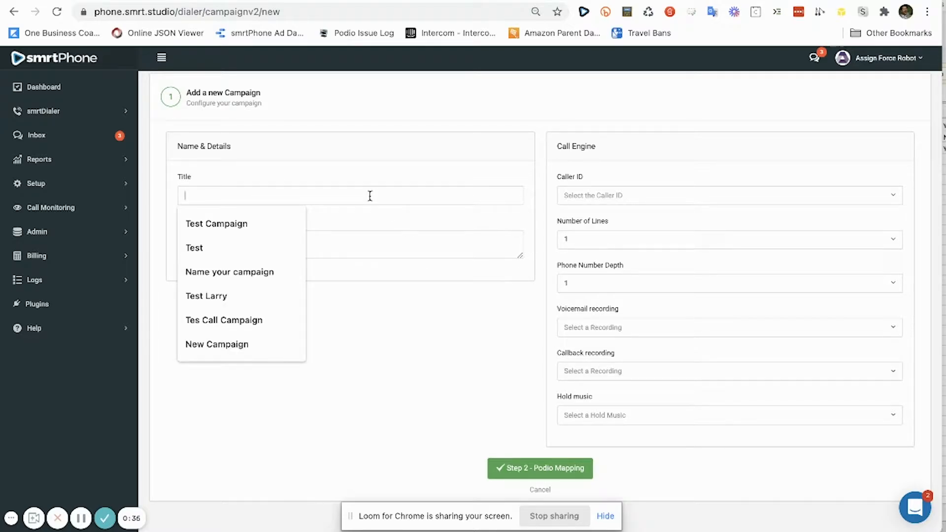
click(371, 196)
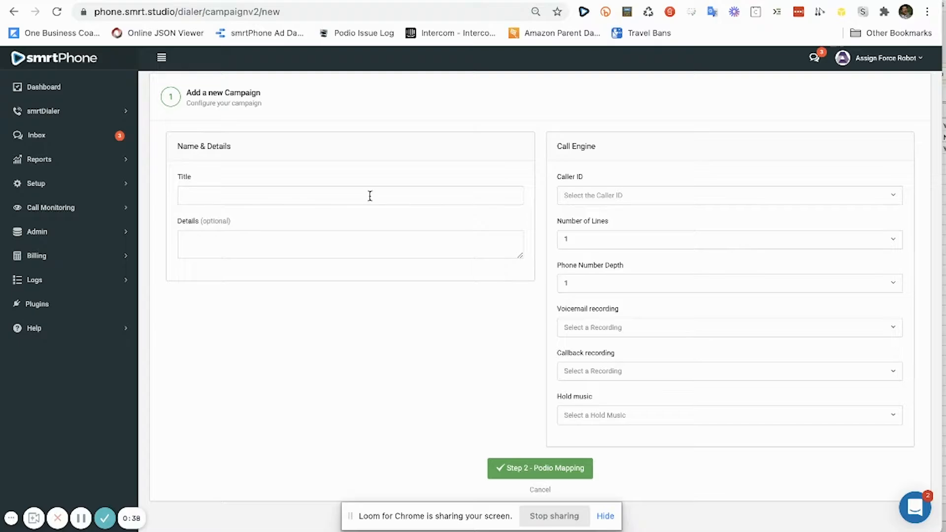
text(Phi)
text(ur demo)
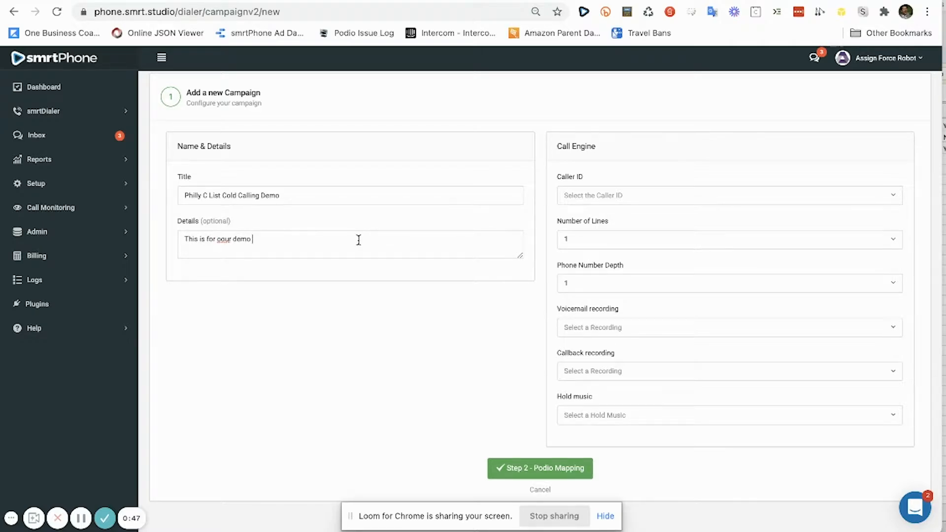
click(220, 239)
key(BackSpace)
Set the campaign's caller ID to the Assign Force New Canaan number and the number of lines to 2
click(599, 203)
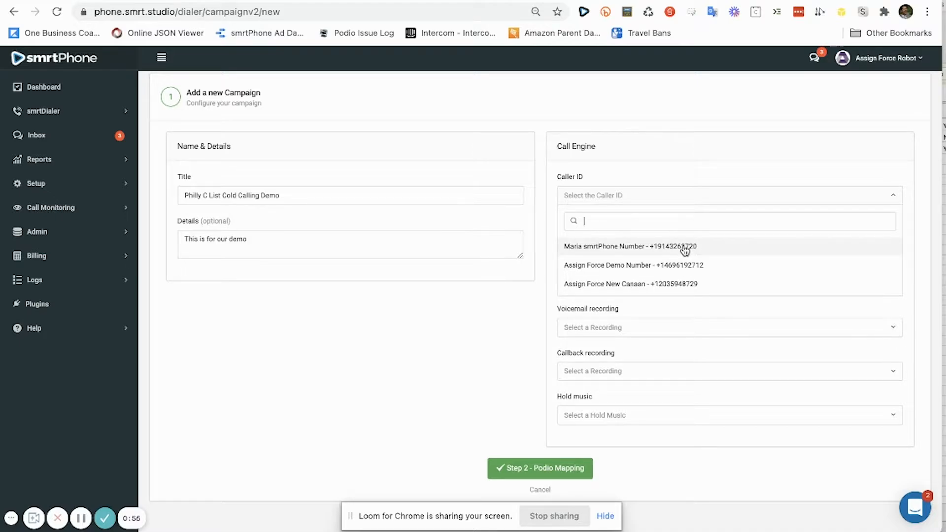
click(667, 284)
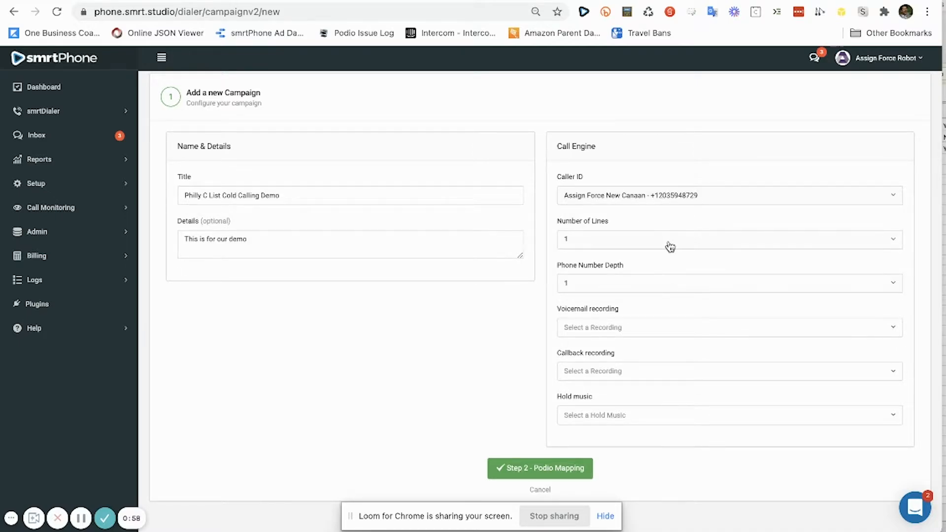
scroll(617, 276, down, 1)
click(614, 244)
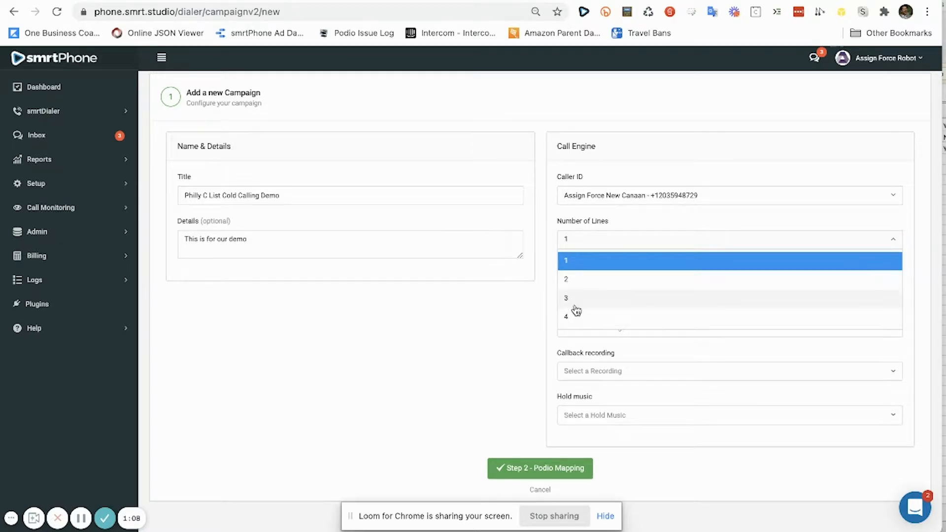
click(579, 279)
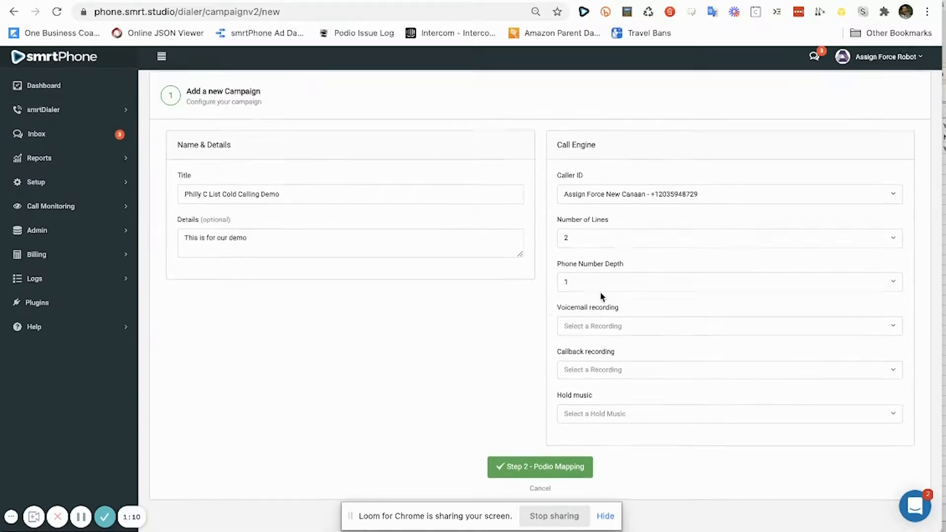
Set the campaign's phone number depth to 5
click(600, 283)
scroll(599, 359, down, 2)
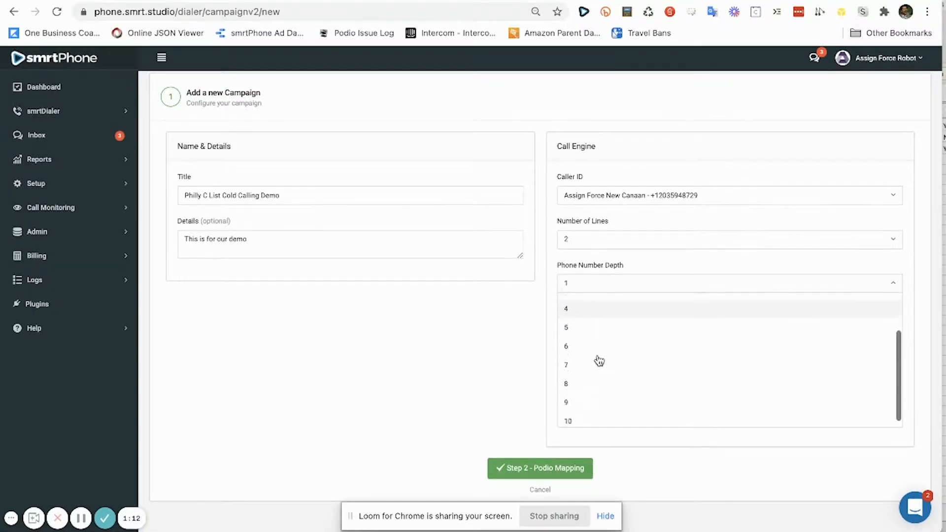
scroll(599, 361, up, 2)
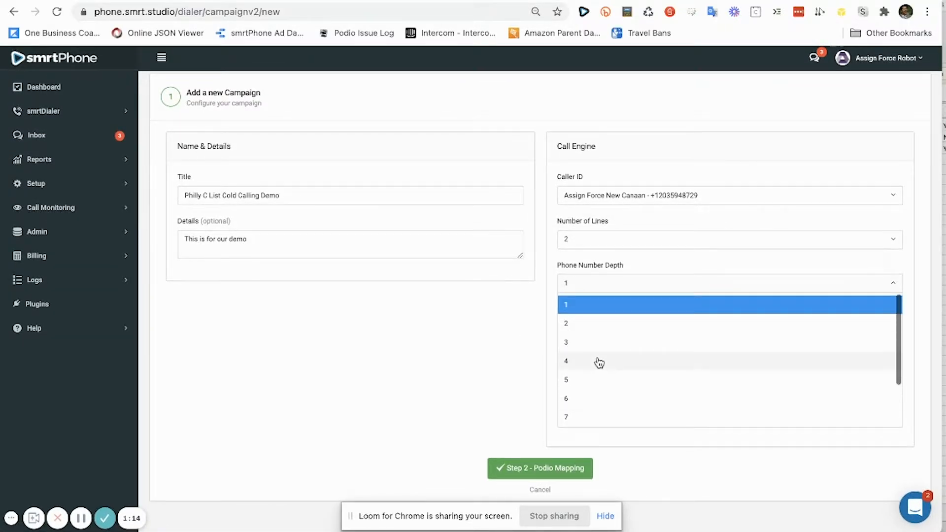
scroll(599, 362, down, 2)
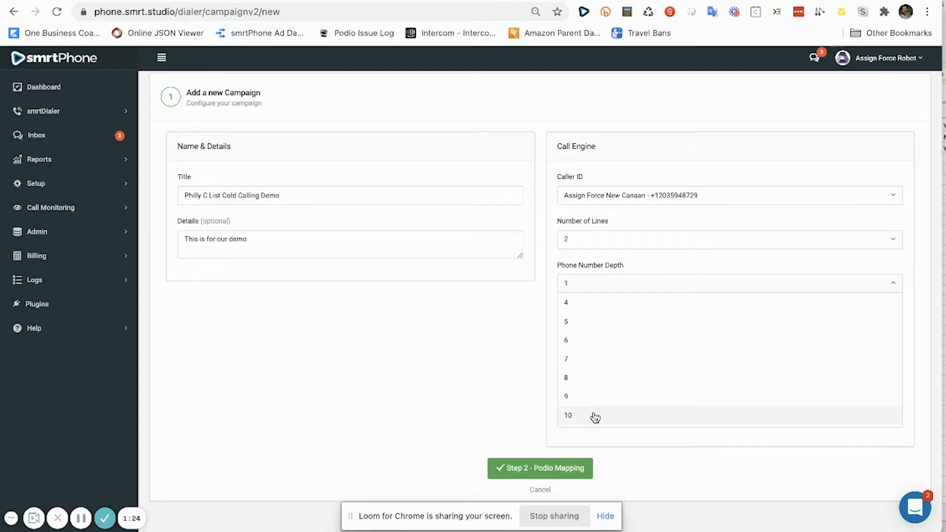
scroll(594, 414, up, 2)
scroll(593, 412, up, 1)
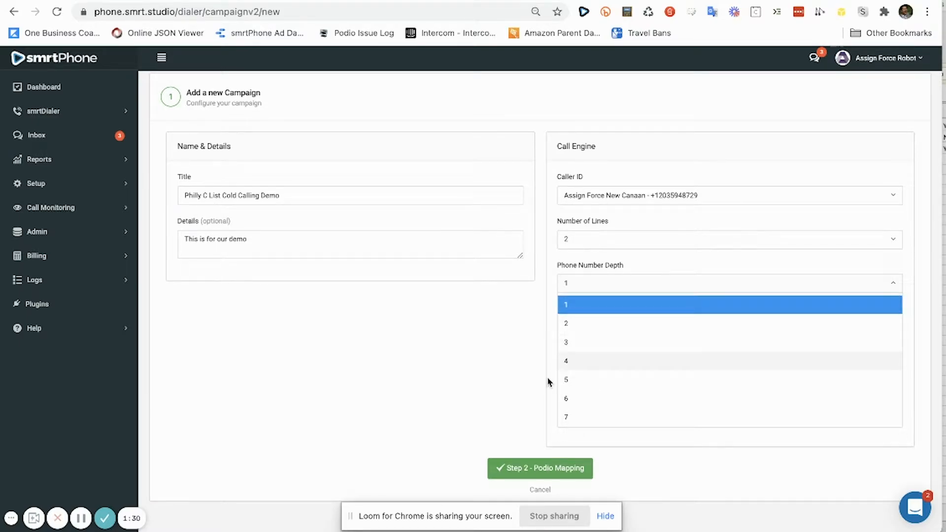
scroll(567, 379, down, 2)
click(572, 338)
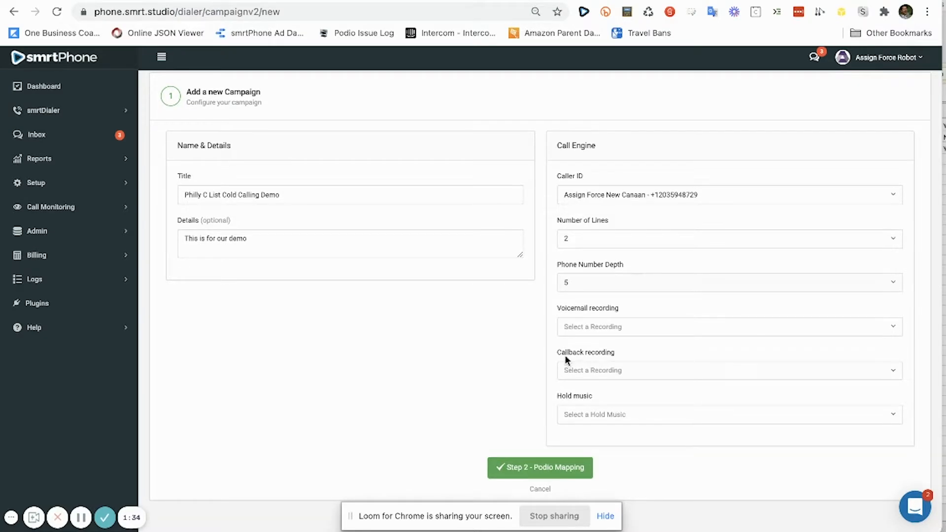
Use "Assign Force smrtDialer Demo - Voicemail Drop" as the voicemail recording and "Assign Force smrtDialer Demo - CallBack Drop" as the callback recording
click(594, 329)
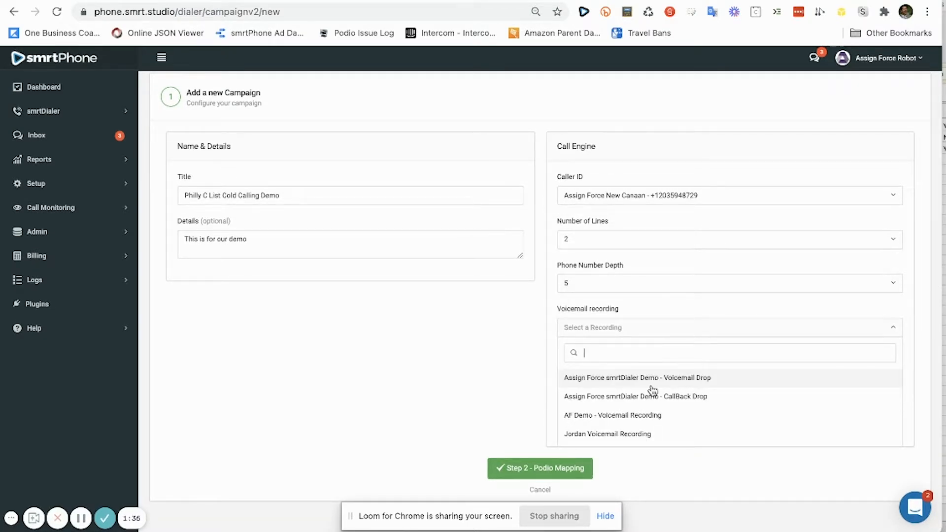
click(679, 376)
scroll(665, 402, down, 1)
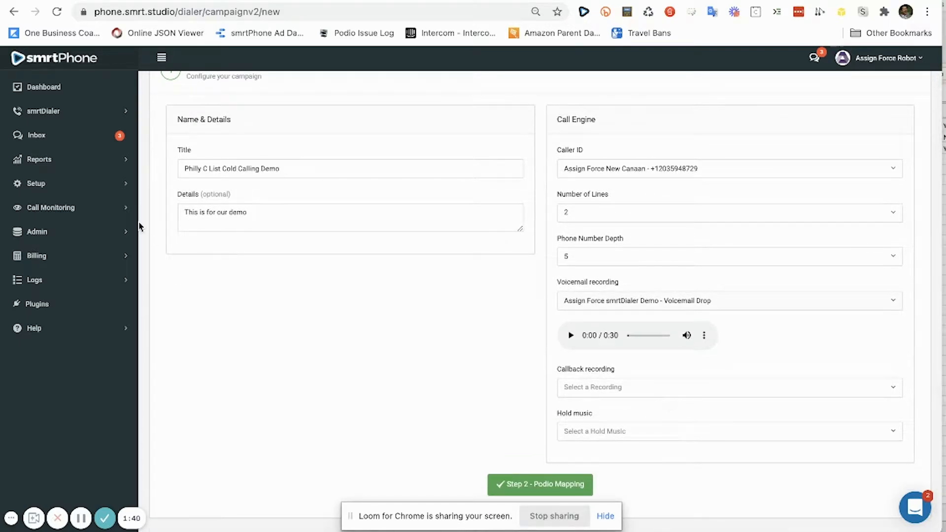
click(611, 392)
click(622, 455)
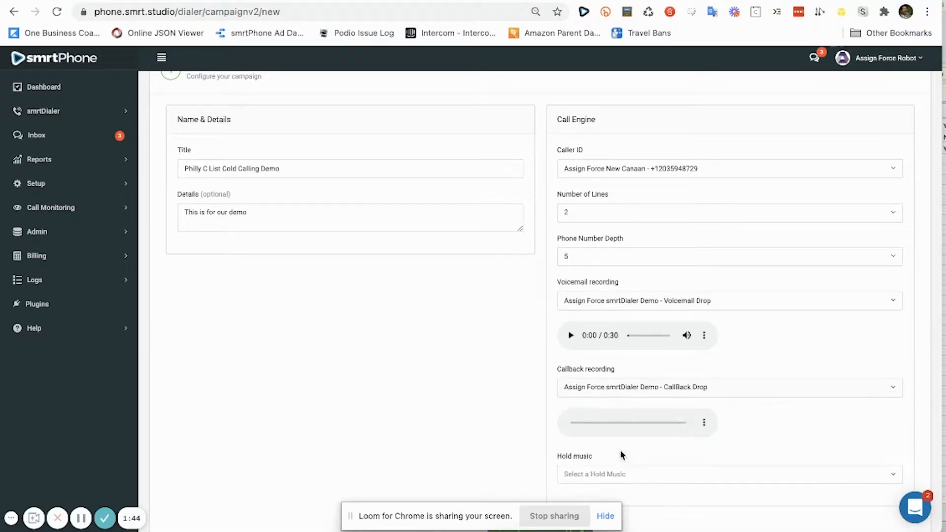
Choose Ambient 1 as the hold music and continue to the Podio Mapping stage
scroll(592, 419, down, 2)
click(588, 417)
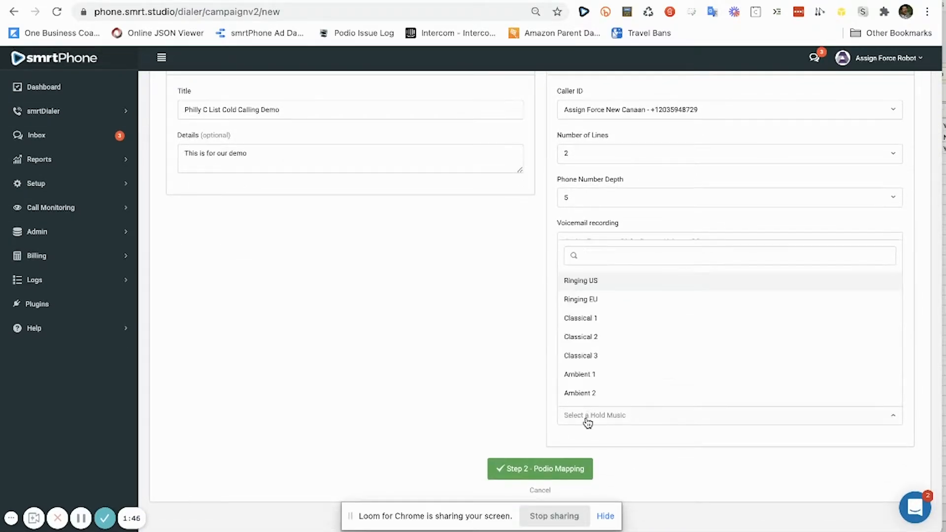
click(602, 376)
scroll(574, 419, down, 1)
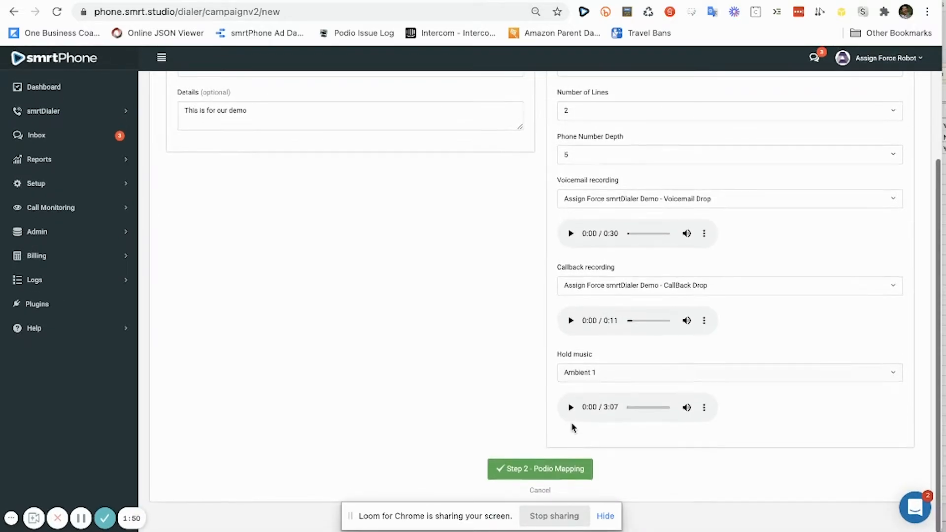
click(567, 474)
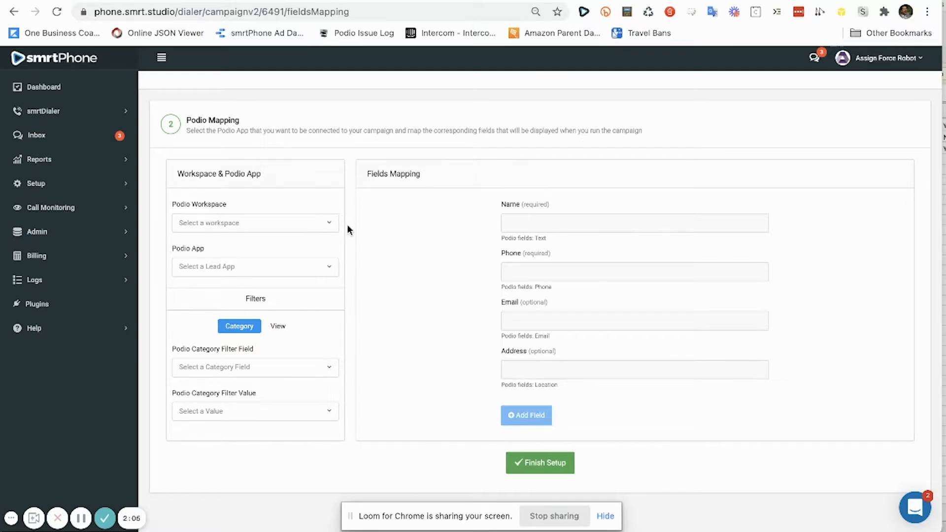
Connect the campaign to the Podio workspace "05 - Wholesale Cold Calling Lists" and its app "Cold Calling List 1"
click(331, 222)
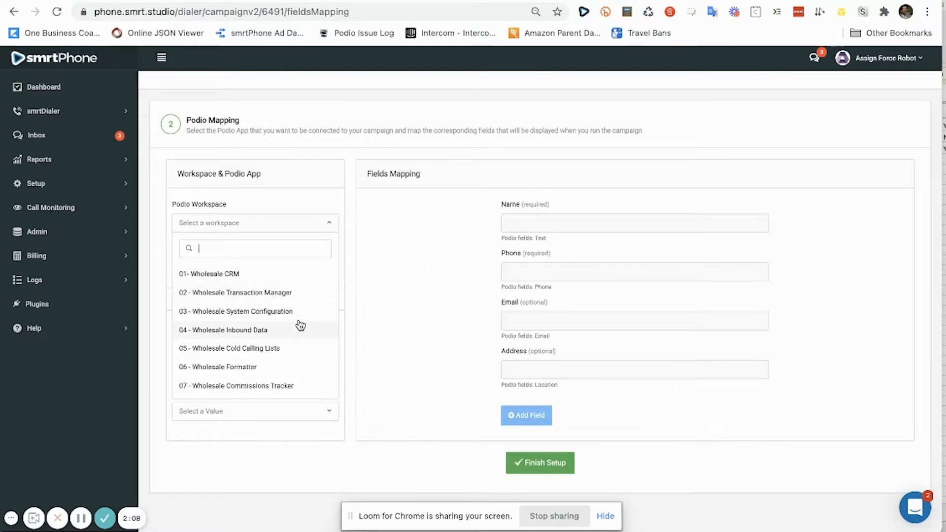
click(294, 352)
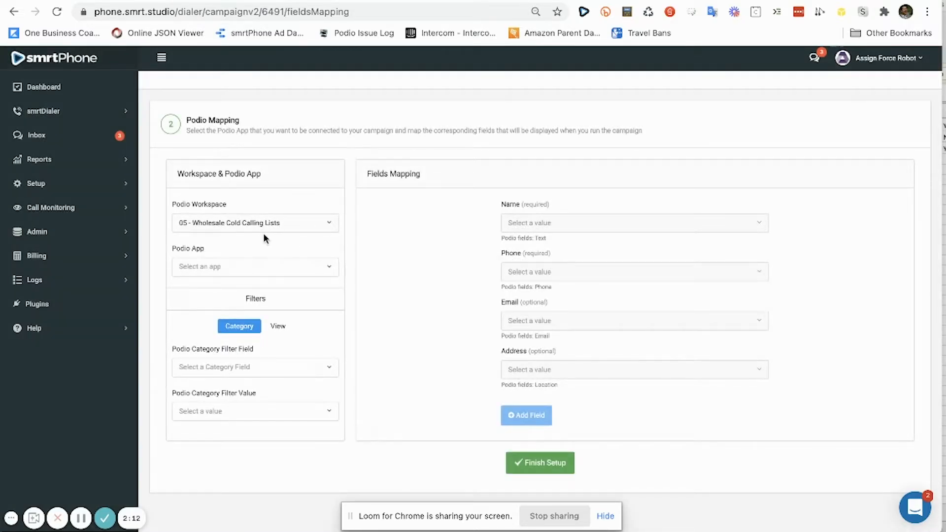
click(298, 269)
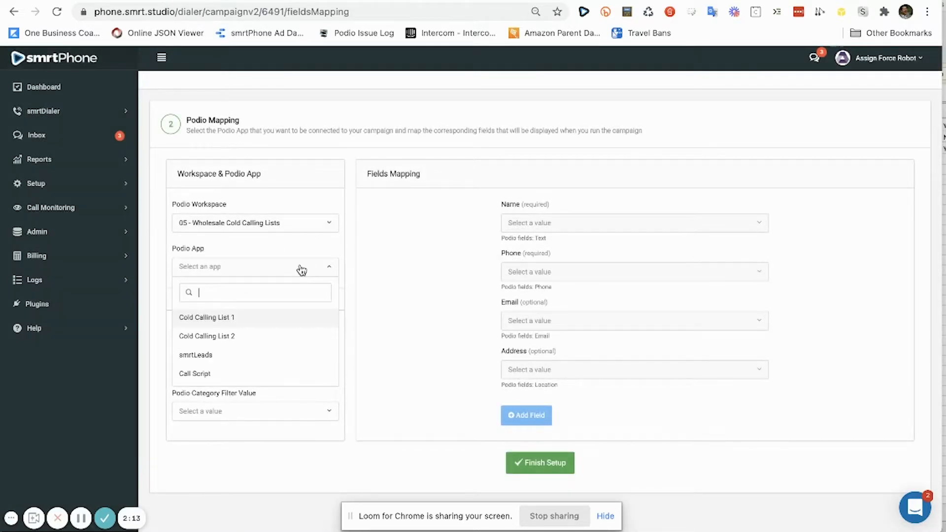
click(225, 319)
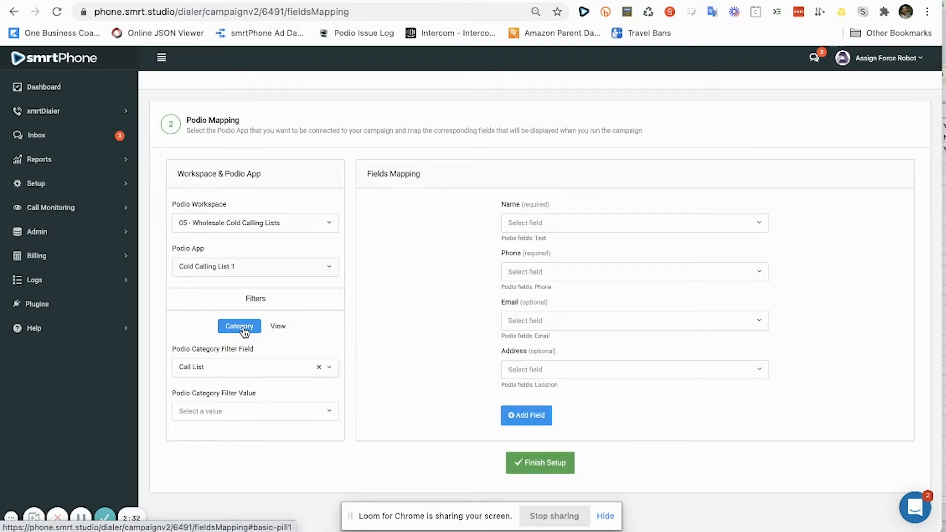
Filter the Podio records by the view "Philly C List for Cold Calling Demo"
click(277, 331)
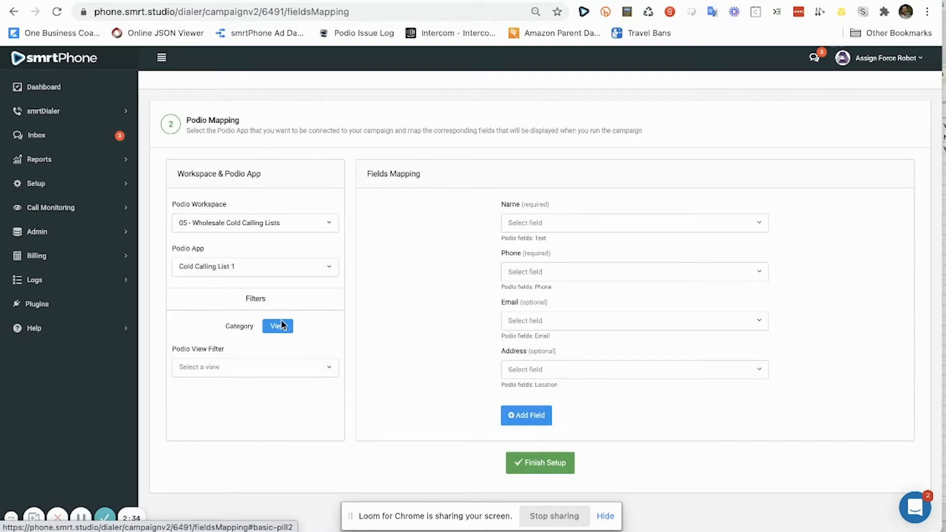
click(257, 375)
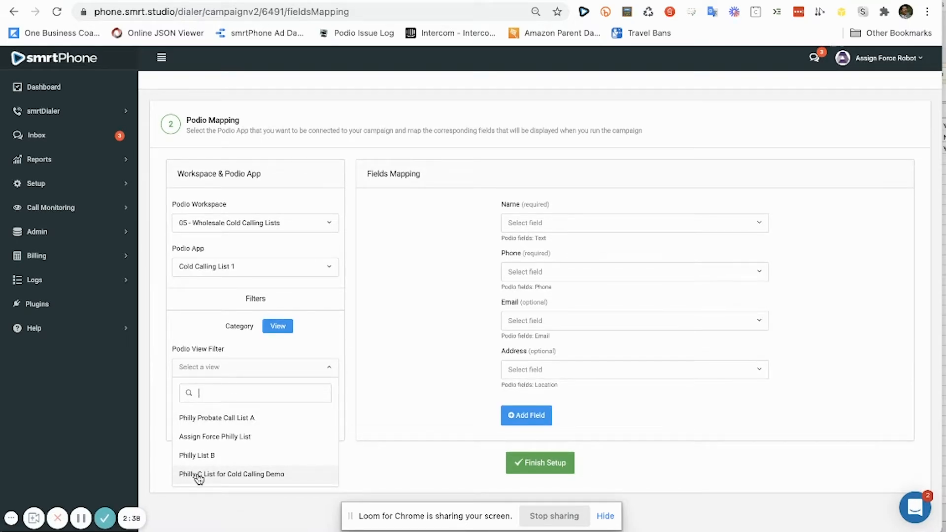
click(264, 478)
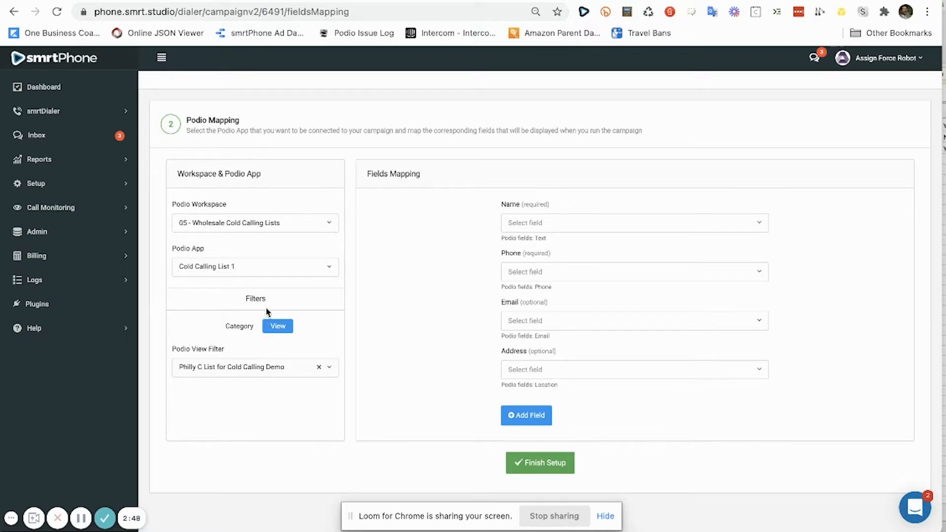
Map Name to Full Name, Phone to the Phone field, and Address to Property Address
click(544, 225)
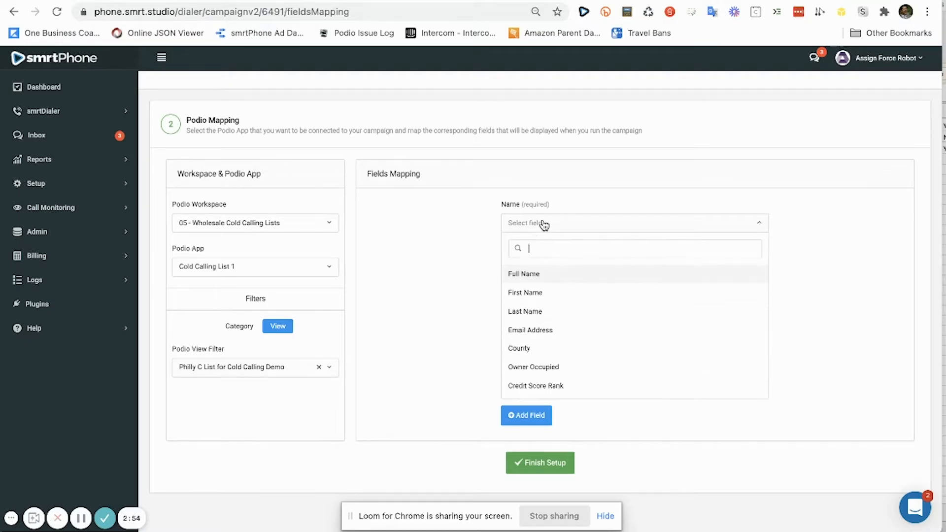
click(537, 277)
click(537, 279)
click(530, 324)
click(529, 321)
click(479, 338)
click(531, 371)
click(530, 417)
Add a first extra field to the mapping and assign it to Mailing Address
click(530, 415)
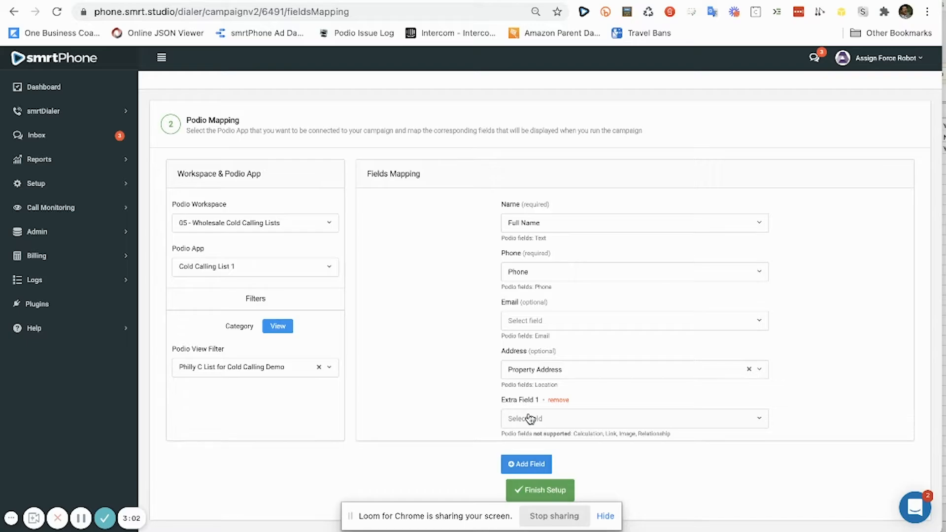
click(530, 419)
scroll(528, 394, down, 2)
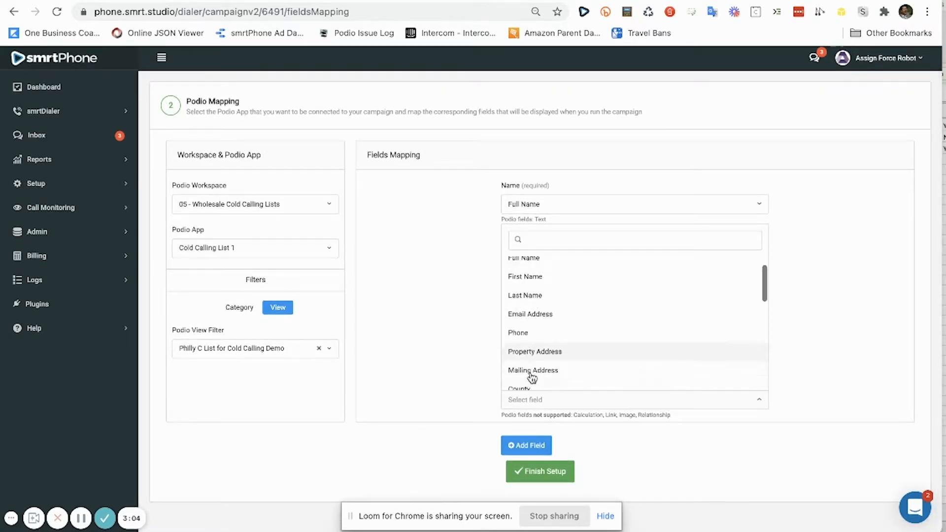
click(532, 371)
Add a second extra field to the mapping and assign it to County
click(526, 445)
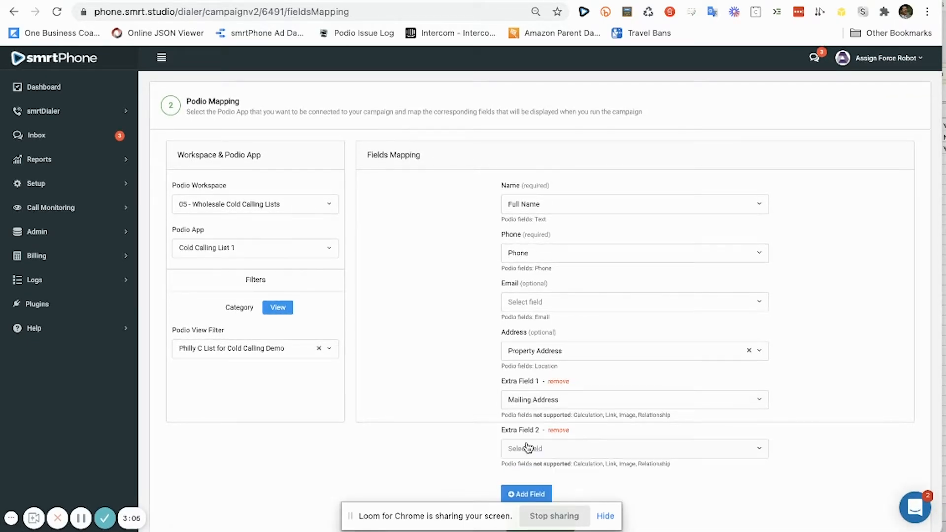
scroll(528, 448, down, 1)
click(529, 424)
scroll(528, 392, down, 2)
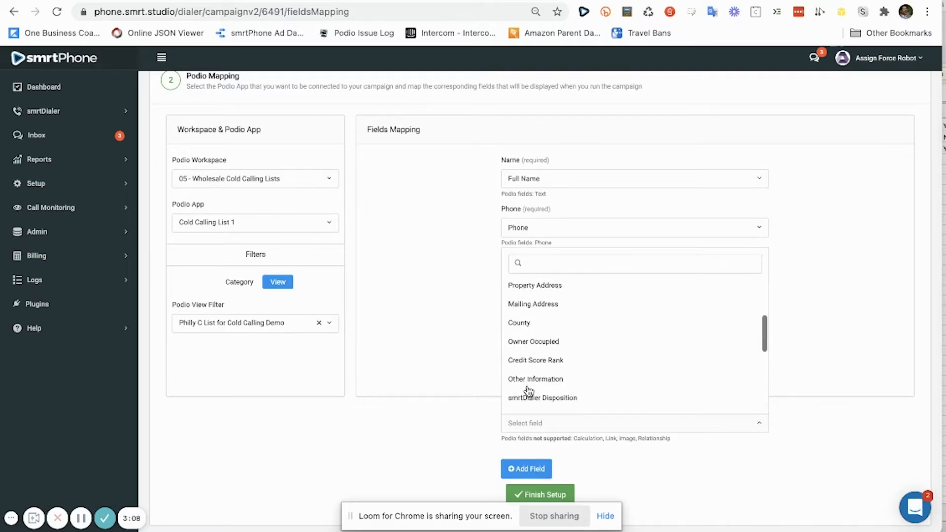
click(524, 320)
Add a third extra field to the mapping and assign it to Owner Occupied
scroll(531, 383, down, 1)
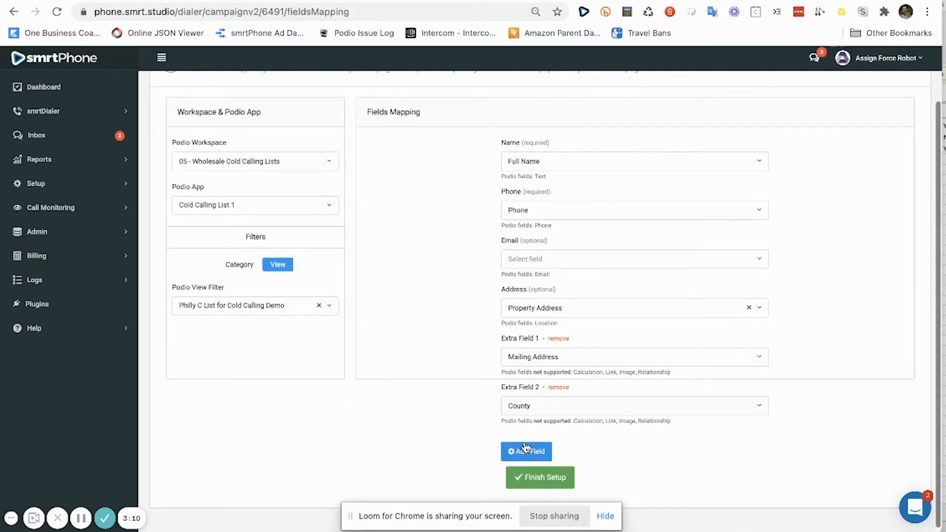
click(527, 448)
scroll(527, 449, down, 2)
click(531, 400)
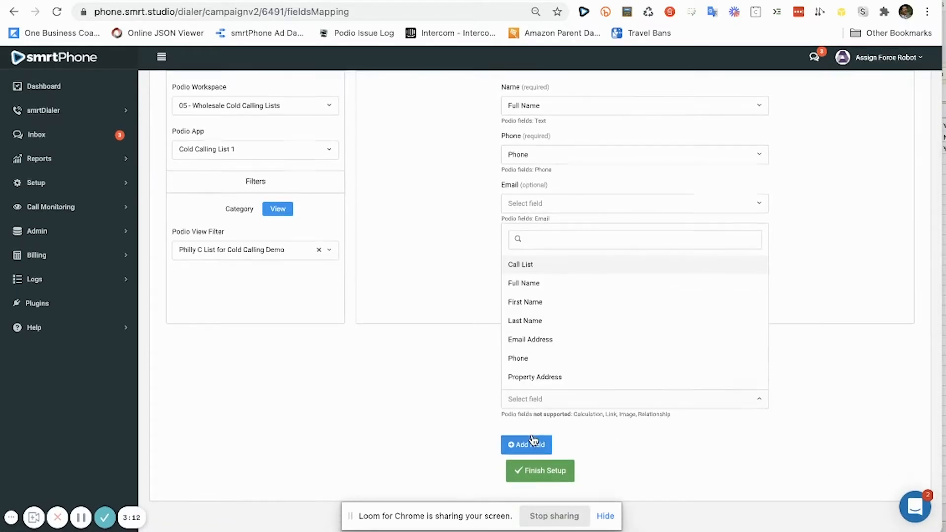
scroll(539, 336, down, 5)
scroll(539, 328, up, 1)
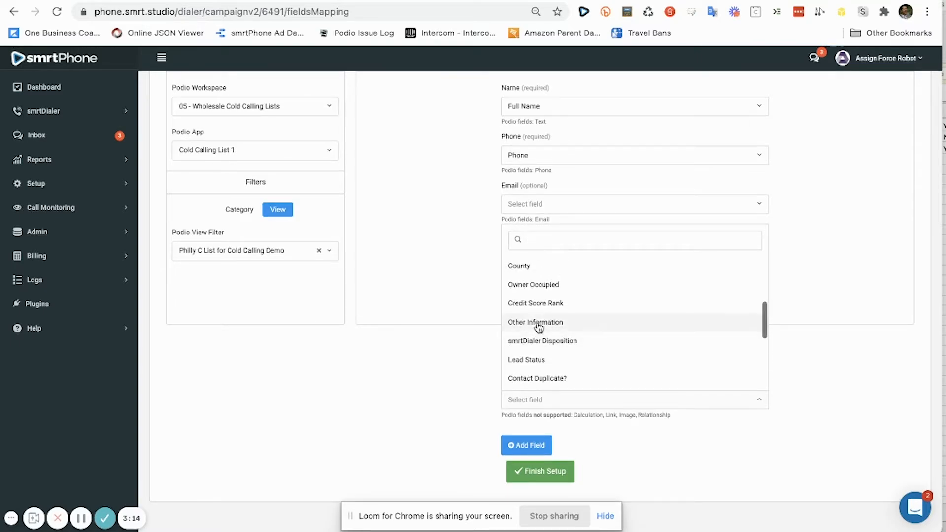
click(541, 286)
Add a fourth extra field to the mapping and assign it to Credit Score Rank
click(532, 445)
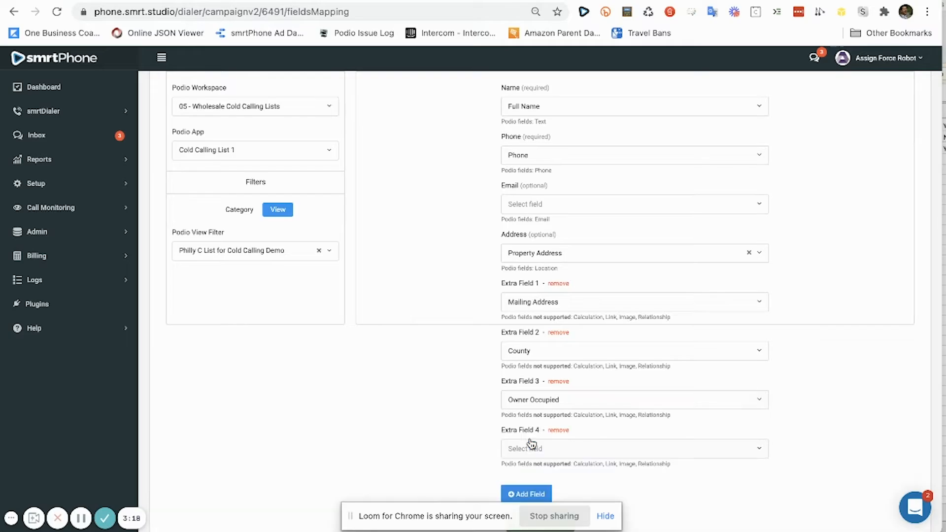
click(532, 446)
scroll(532, 443, down, 2)
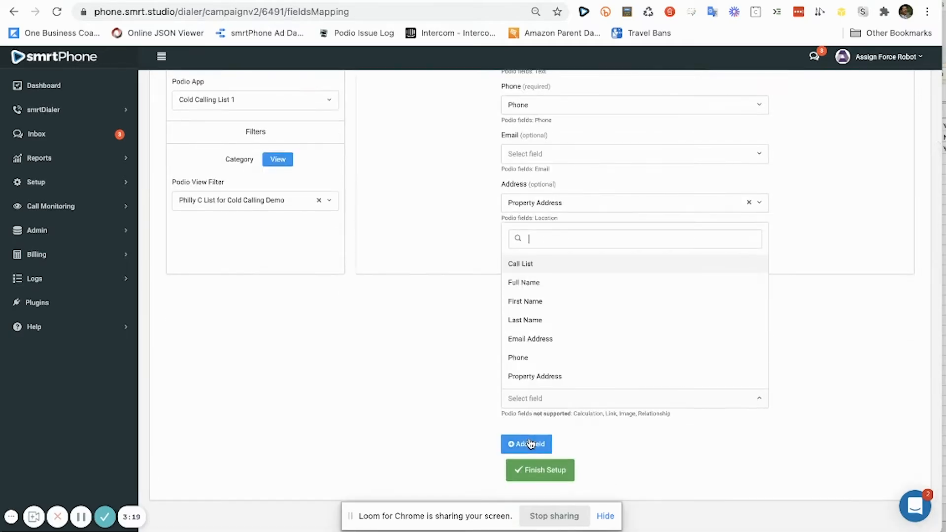
scroll(525, 325, down, 3)
click(524, 313)
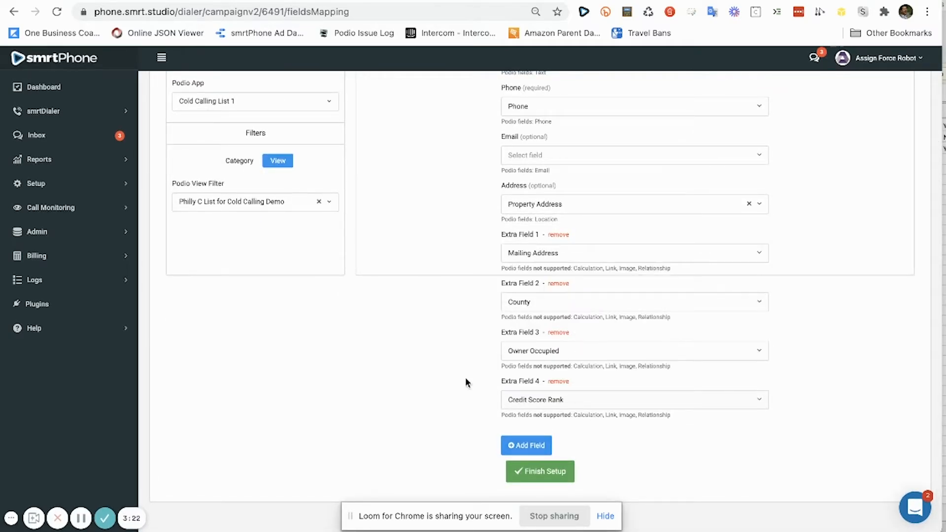
Finish the campaign setup, compare the sync with the Philly C view in Podio, and dismiss the resync summary
click(544, 474)
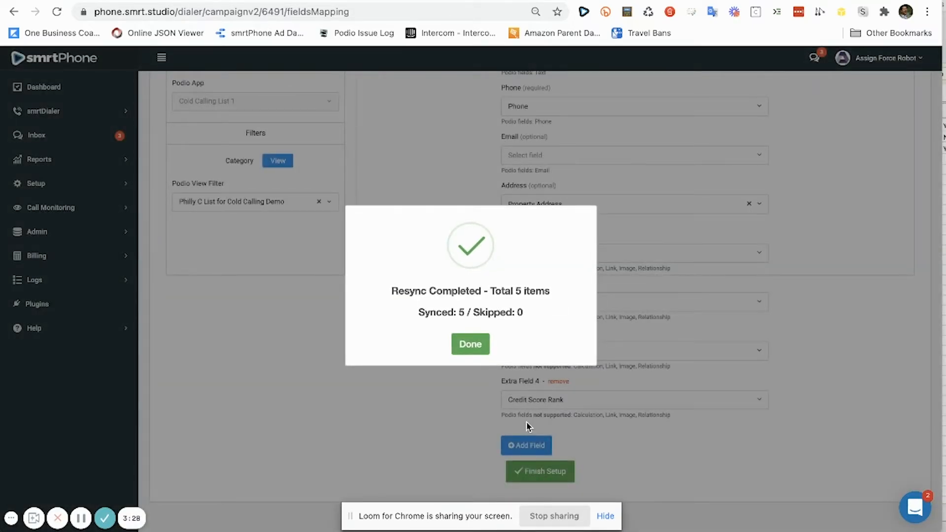
click(122, 2)
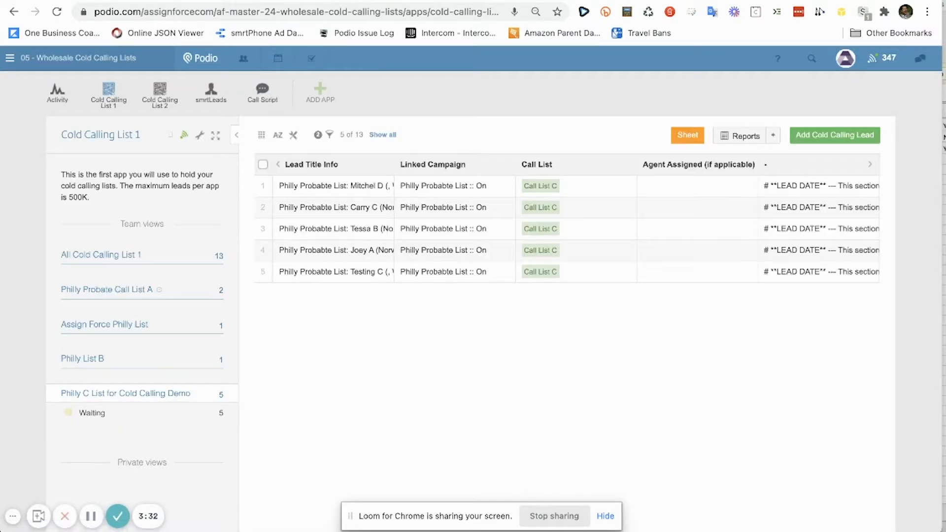
click(408, 2)
click(470, 345)
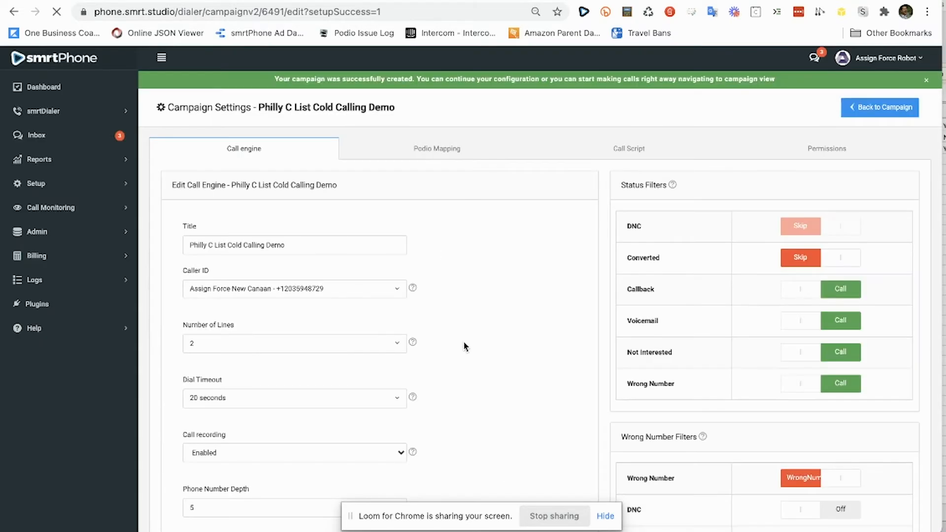
Review the call engine settings and status filters, turn on Wrong Number Auto-Remove, and save the call engine
scroll(464, 347, down, 5)
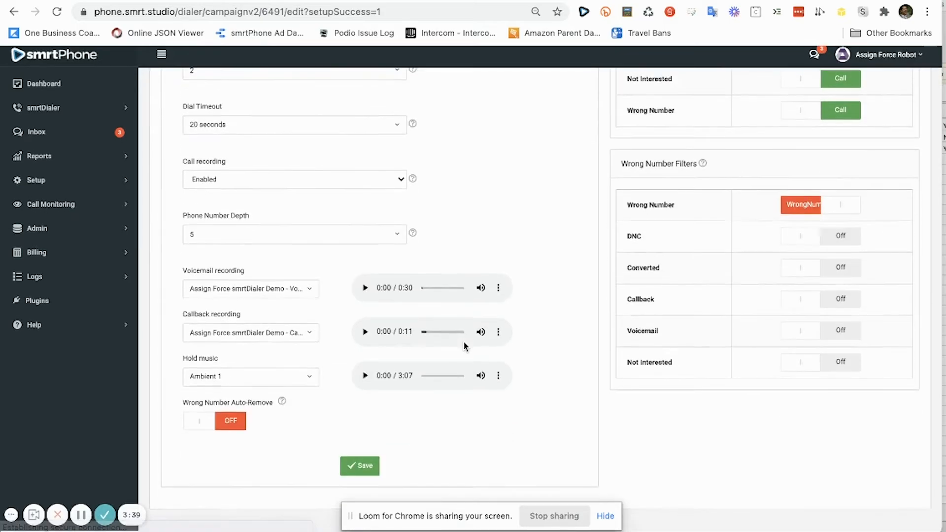
scroll(464, 347, up, 4)
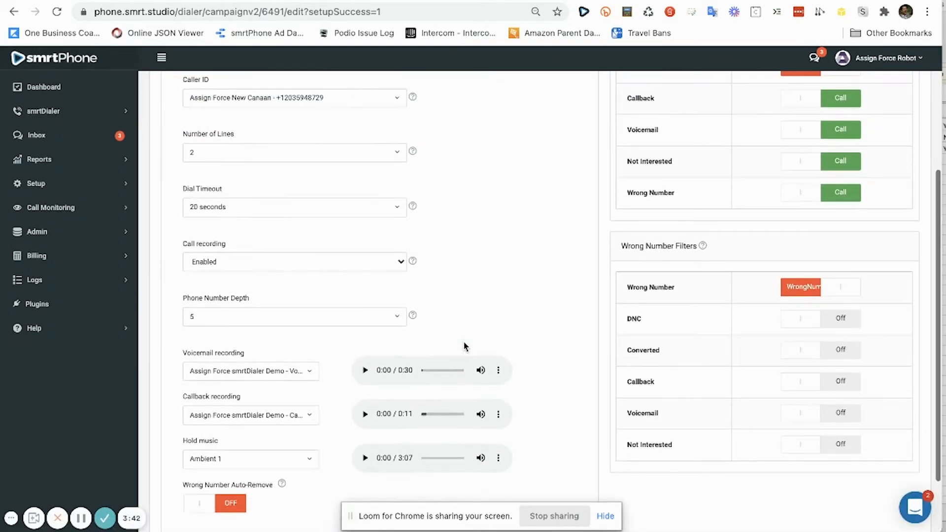
scroll(464, 346, up, 1)
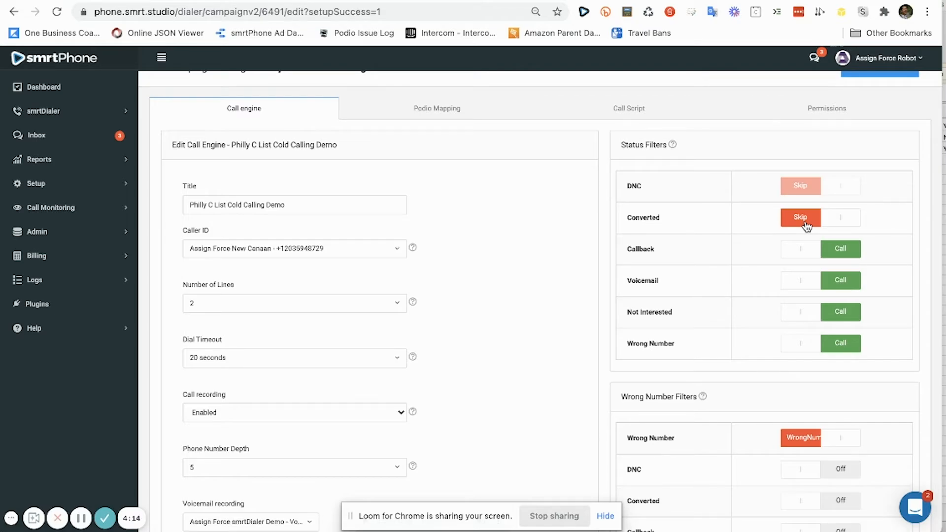
scroll(807, 226, down, 4)
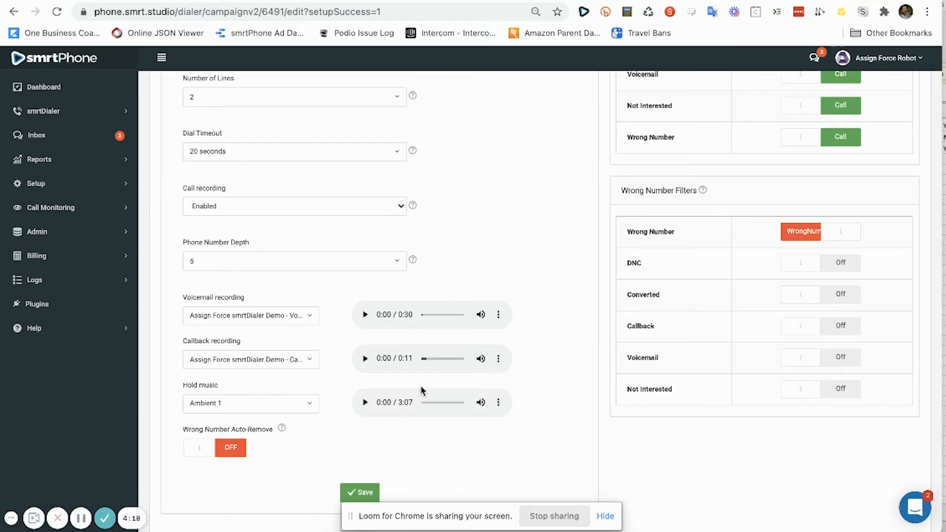
click(219, 453)
scroll(220, 451, down, 1)
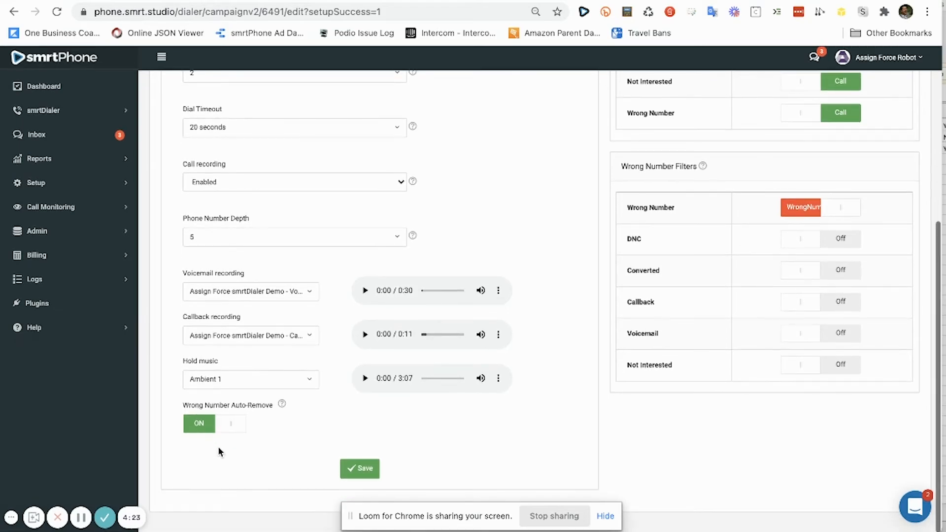
click(365, 472)
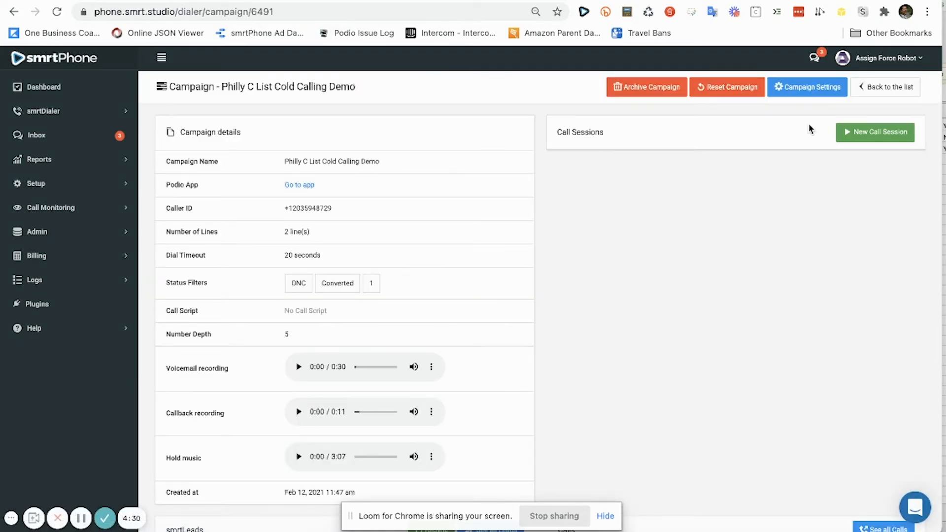
Reopen the campaign's settings and view the Call Script options
click(810, 91)
click(659, 158)
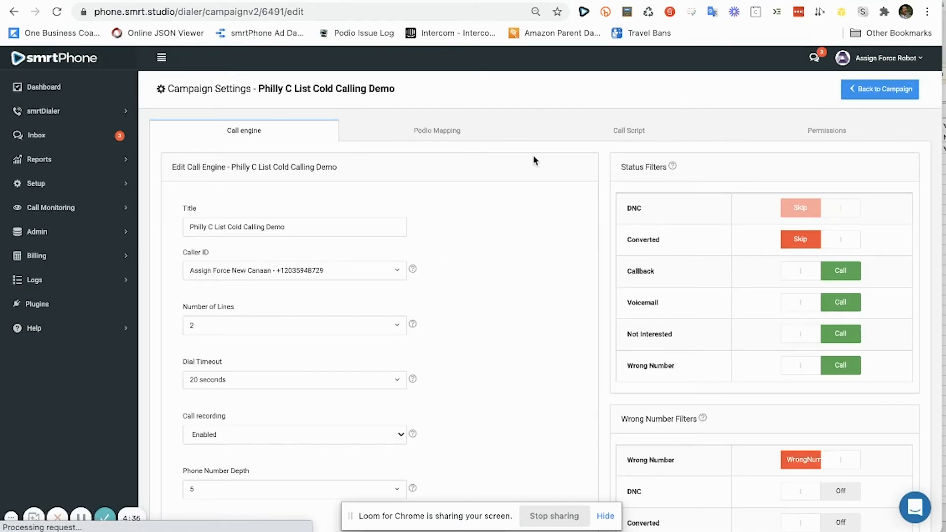
click(626, 138)
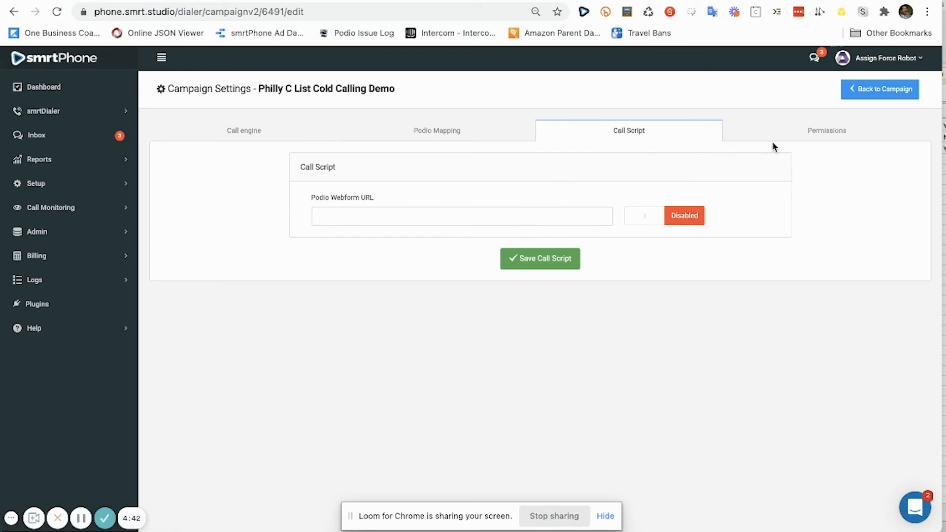
Restrict the campaign's permissions to the selected agent Assign Force Robot, save them, and return to the campaign
click(818, 134)
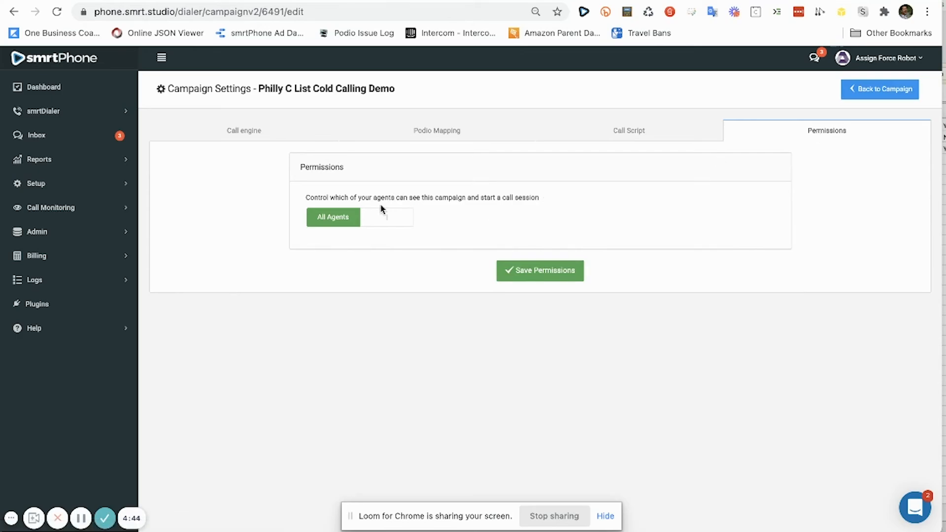
click(381, 222)
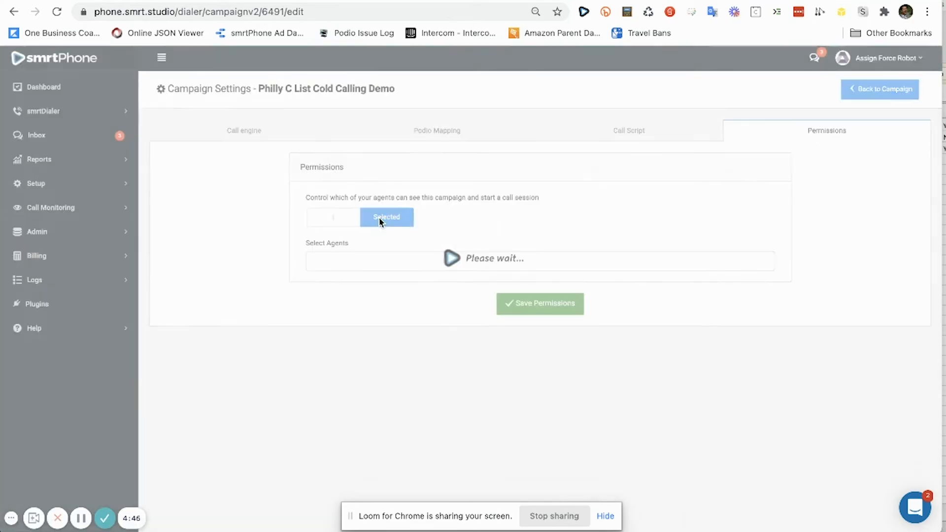
click(381, 262)
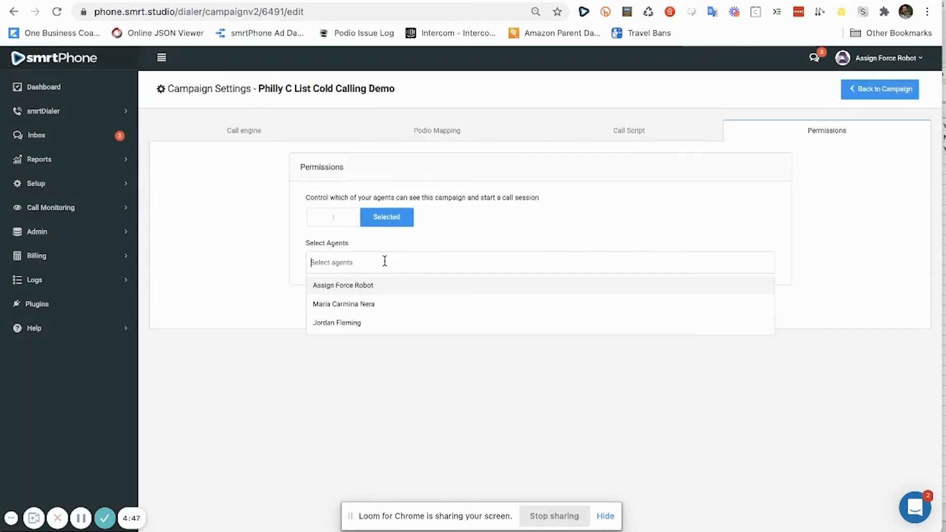
click(381, 286)
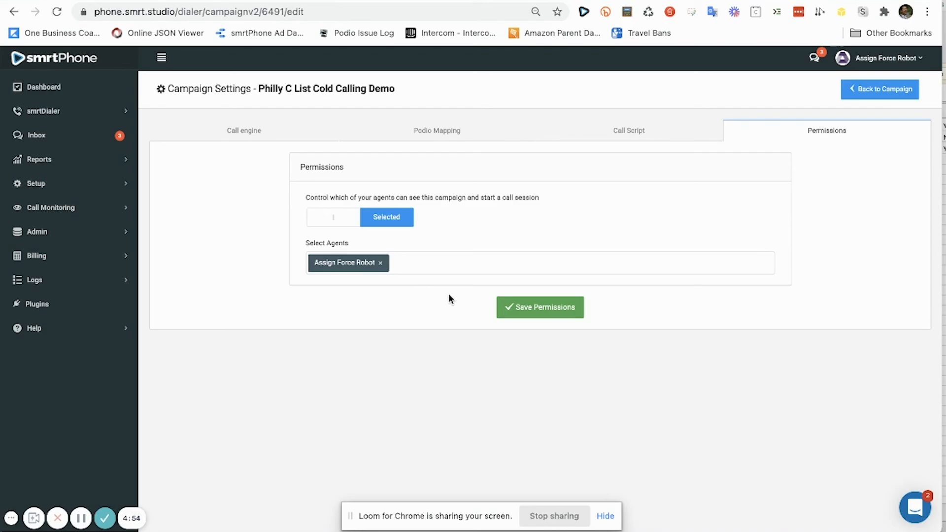
click(543, 314)
click(530, 326)
click(864, 98)
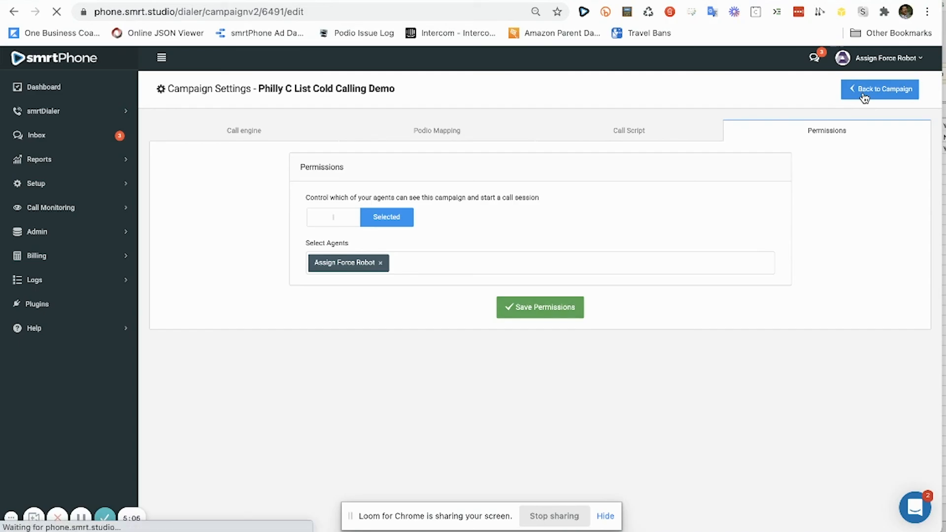